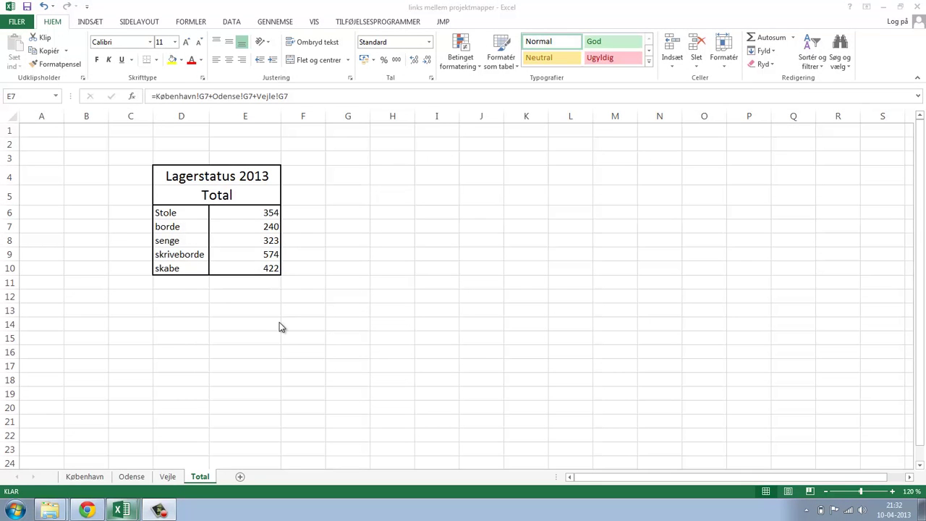
Inspect the Stole stock formula in cell E6 of the Total sheet.
click(314, 197)
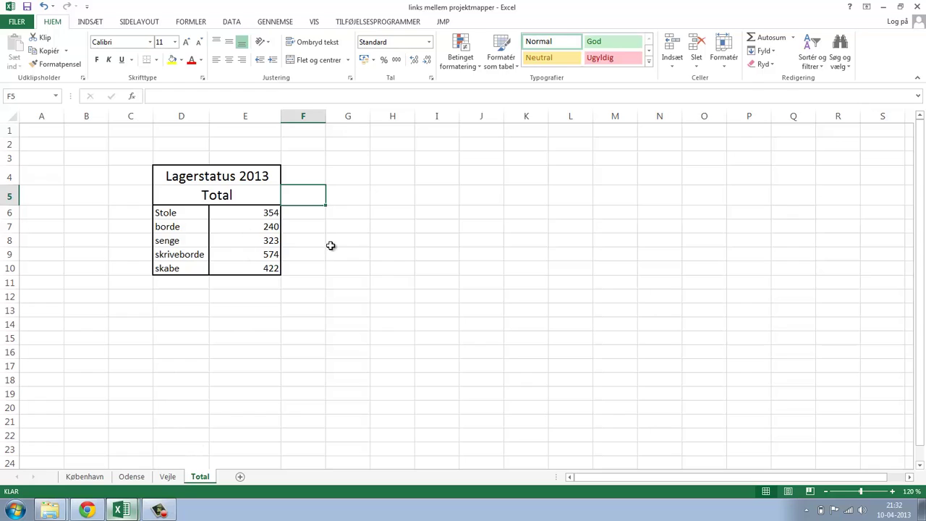
click(361, 241)
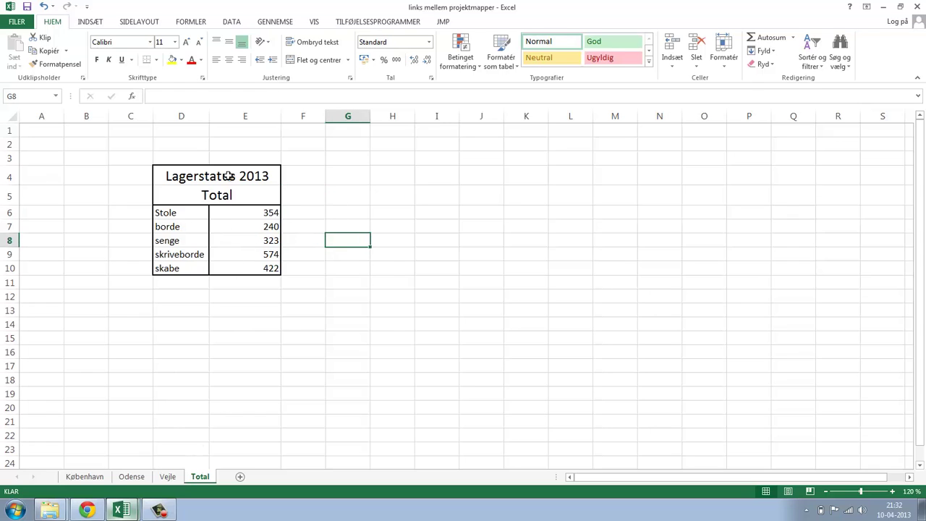
click(255, 215)
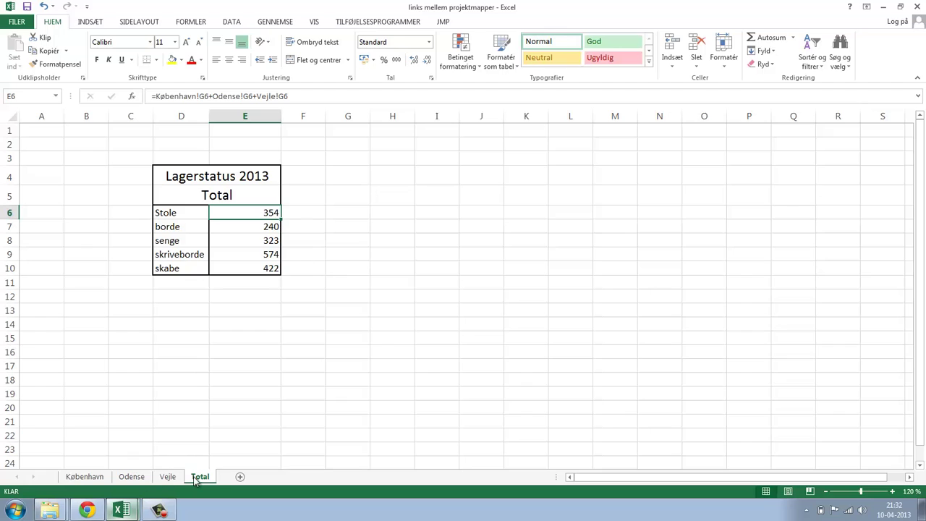
click(298, 210)
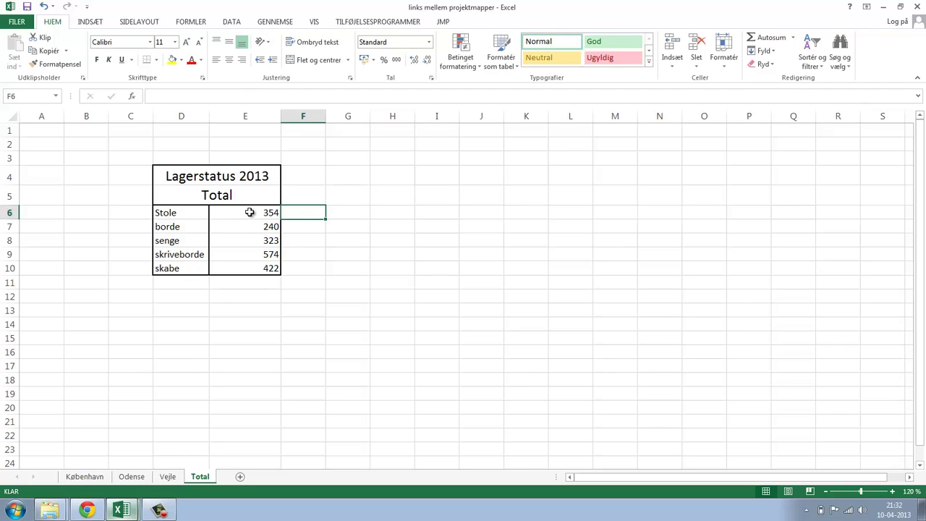
click(250, 212)
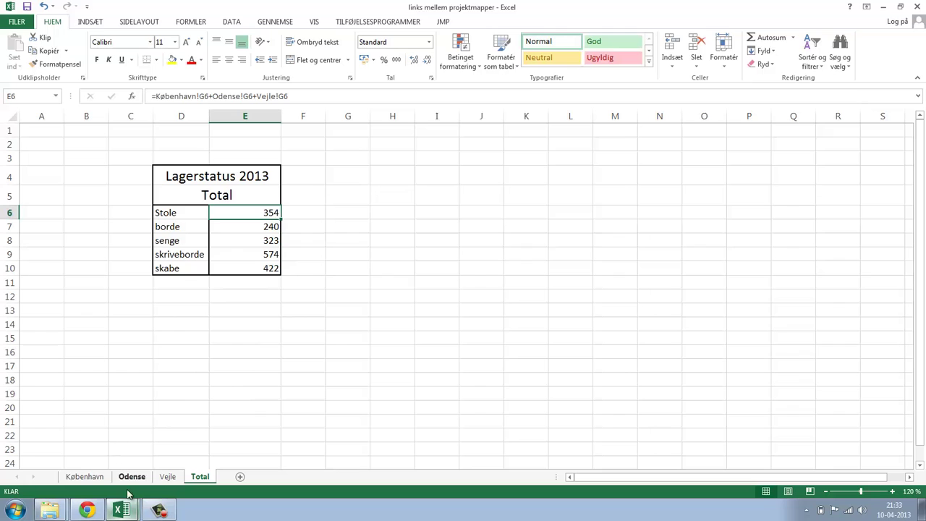
Compare the second workbook's 2012 surplus sheet with the Total sheet, then reselect E6.
mouse_move(122, 510)
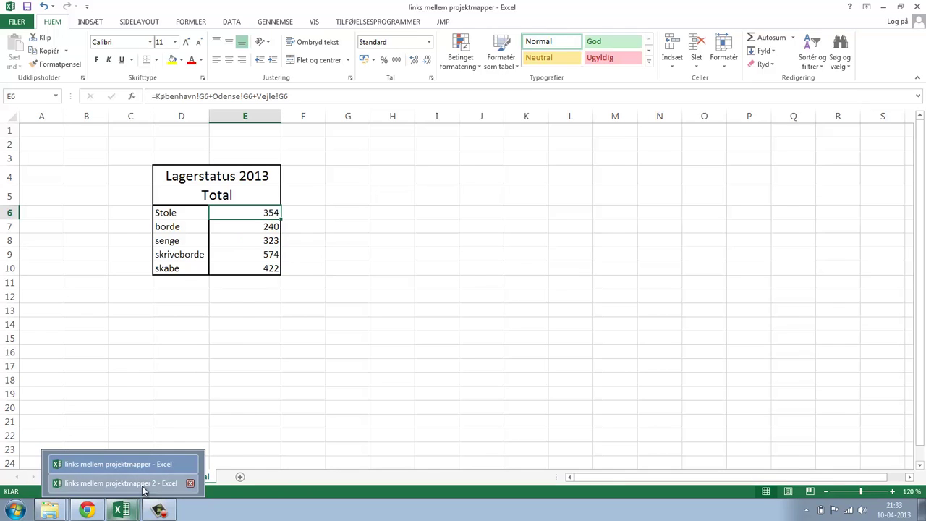
click(143, 489)
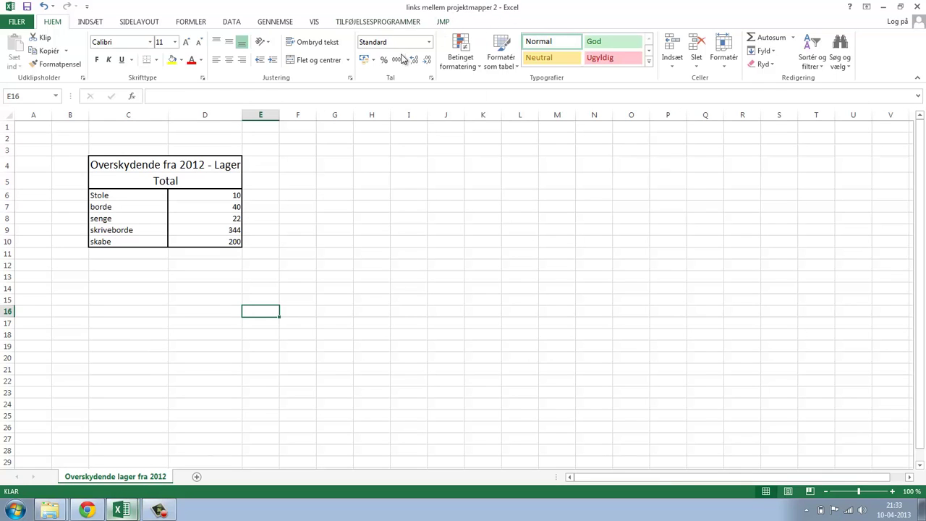
mouse_move(133, 511)
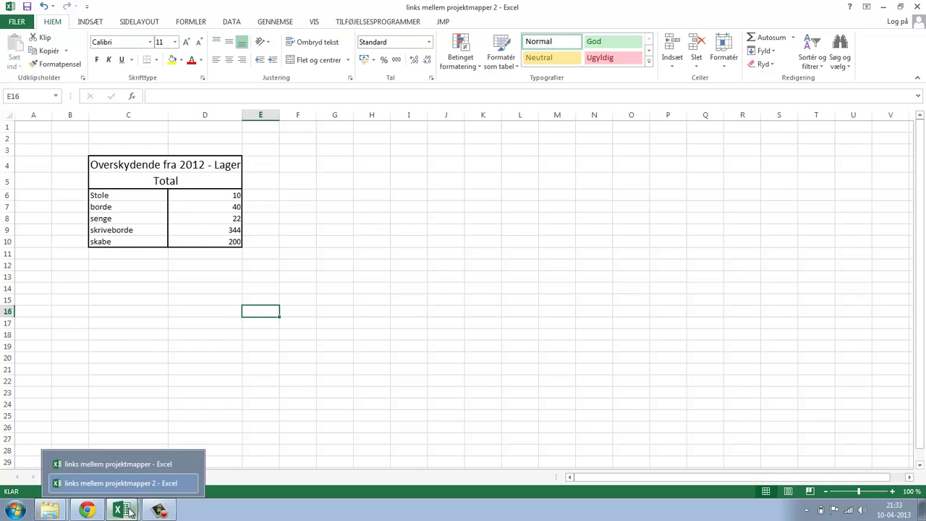
click(131, 464)
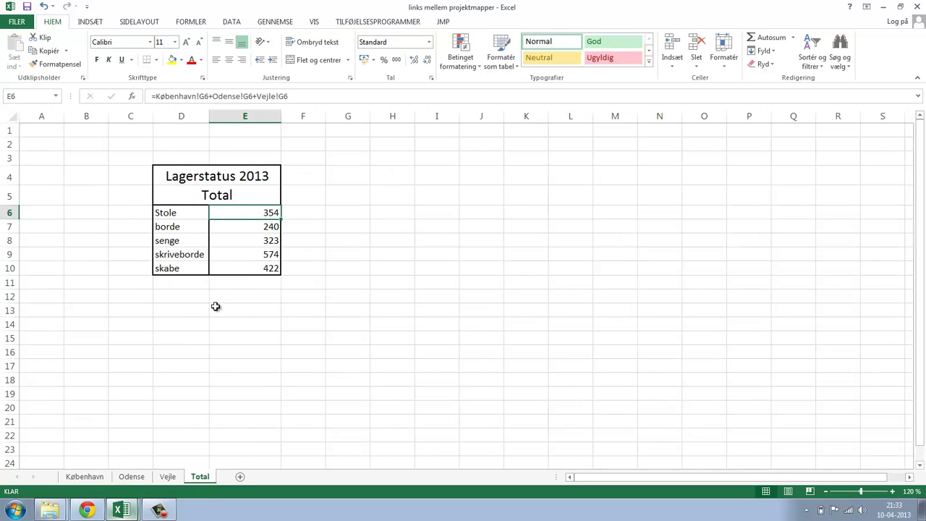
mouse_move(121, 511)
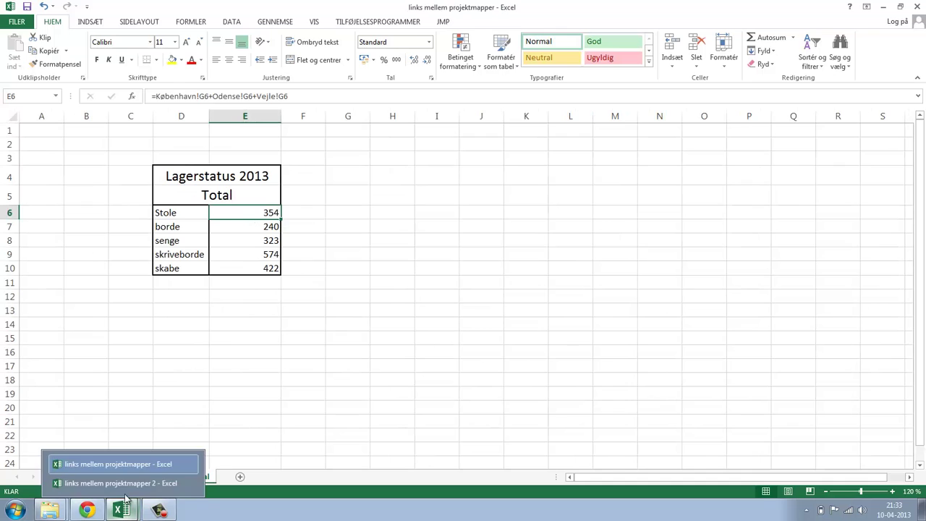
click(127, 486)
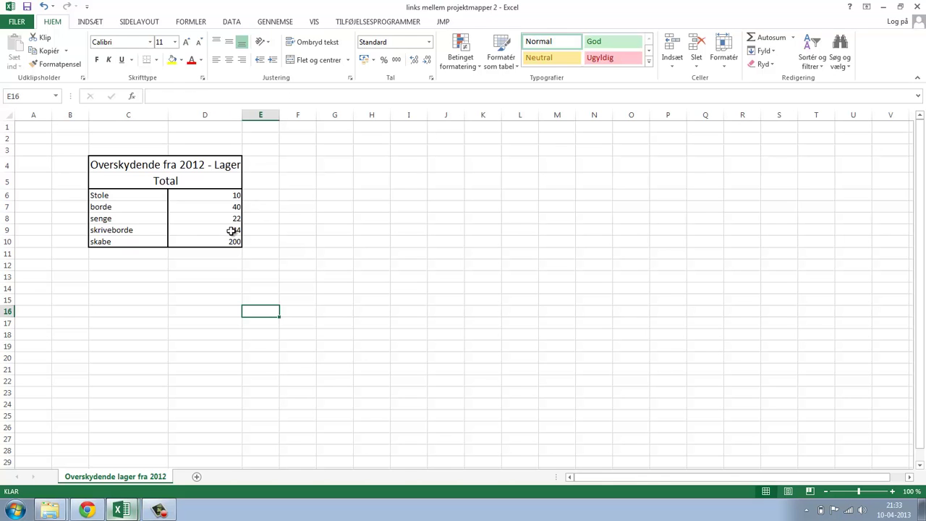
mouse_move(122, 511)
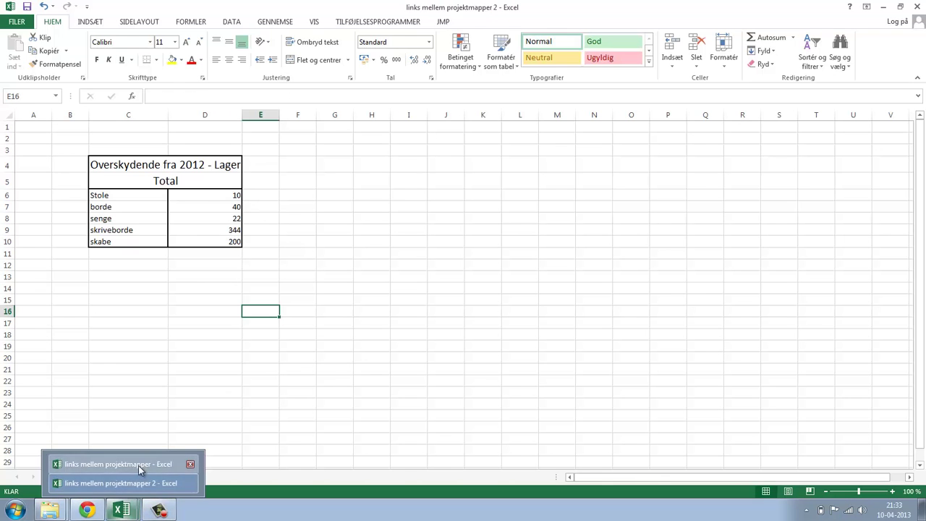
click(138, 465)
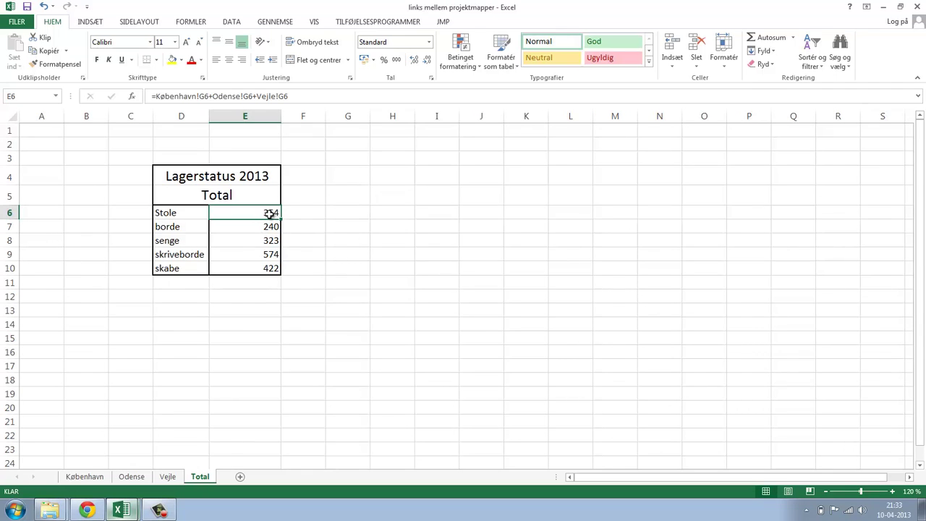
drag(261, 228, 259, 210)
click(262, 208)
Append +D6 from the 2012 surplus sheet in workbook 2 to E6, making Stole 364.
click(304, 95)
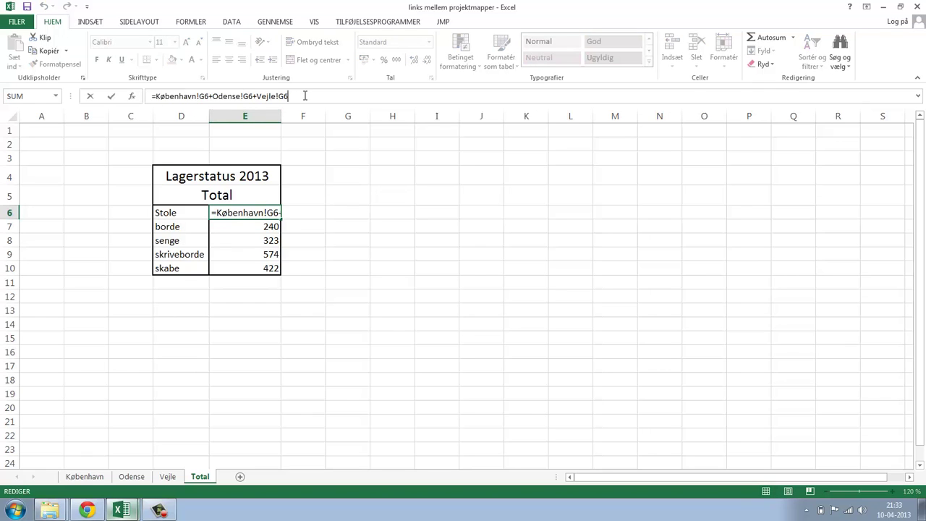
text(+)
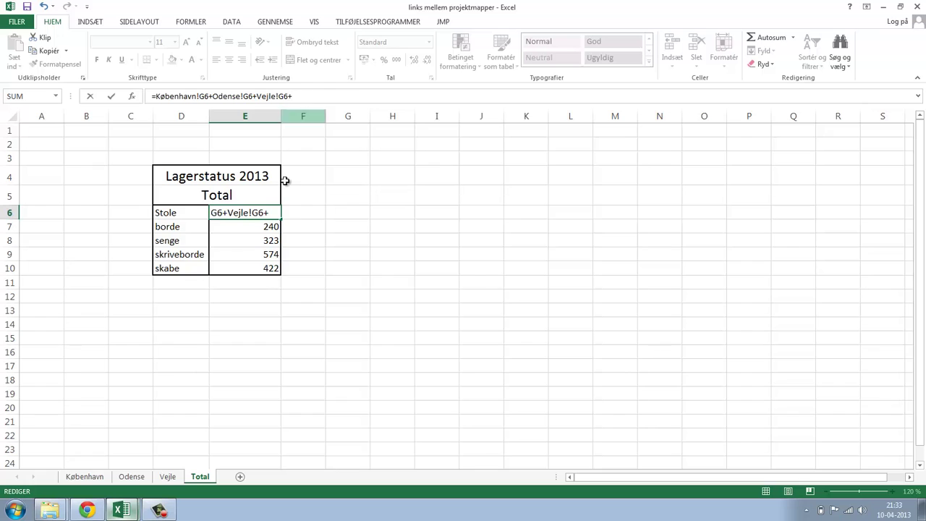
mouse_move(127, 509)
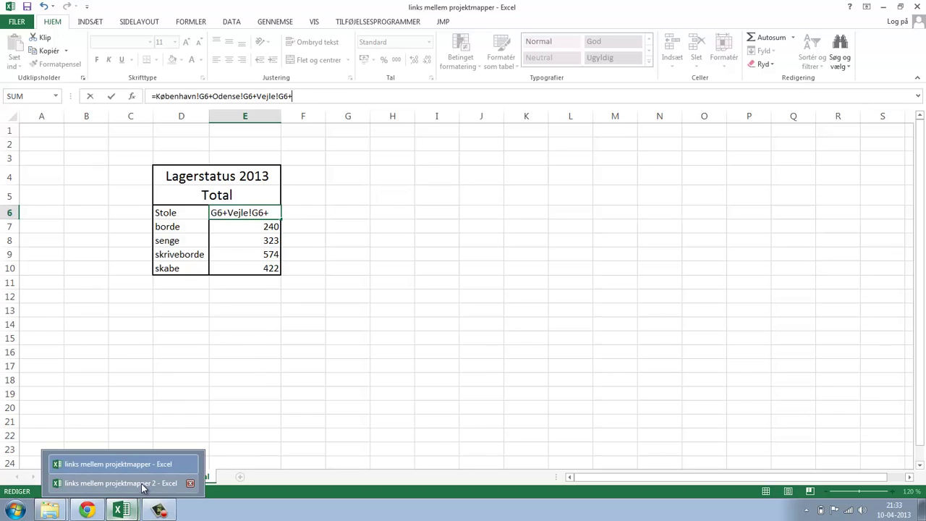
click(143, 485)
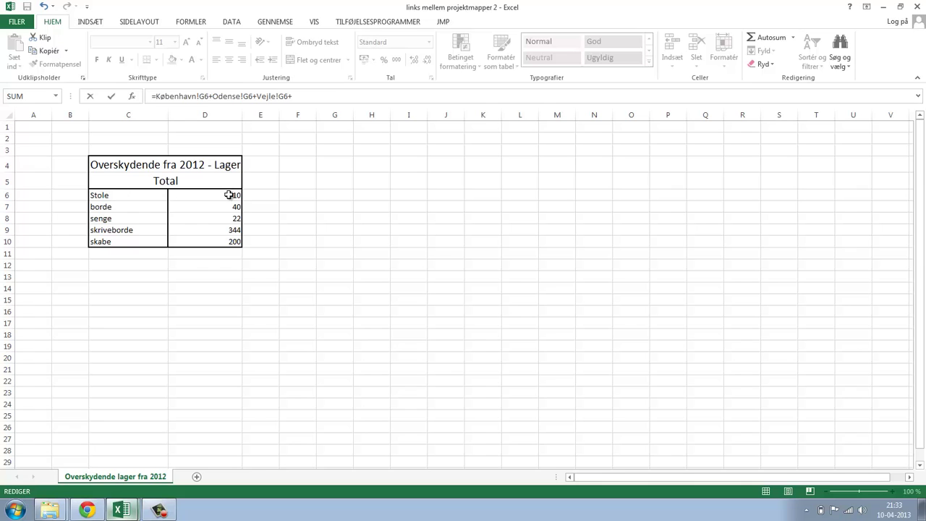
click(229, 195)
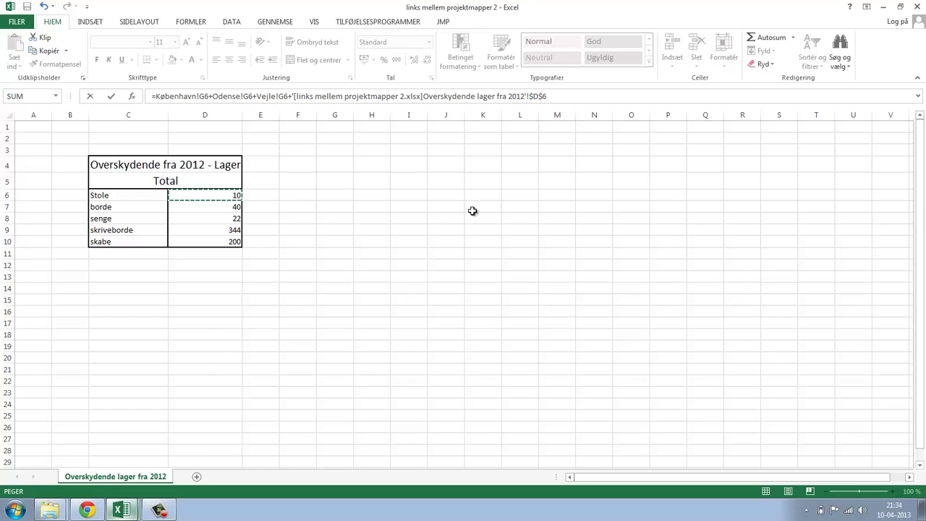
key(Return)
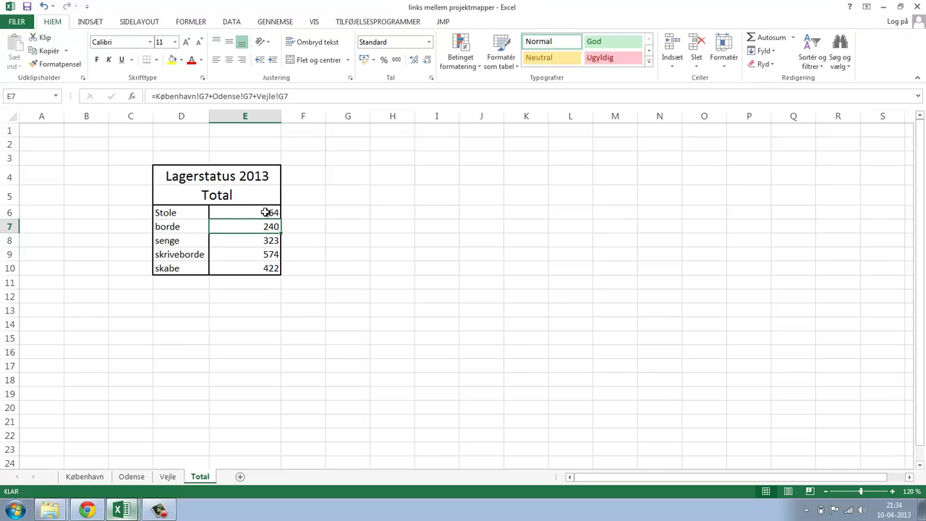
Check E6's new formula and the 2012 surplus values, such as skriveborde 344, then return to the Total sheet.
click(267, 212)
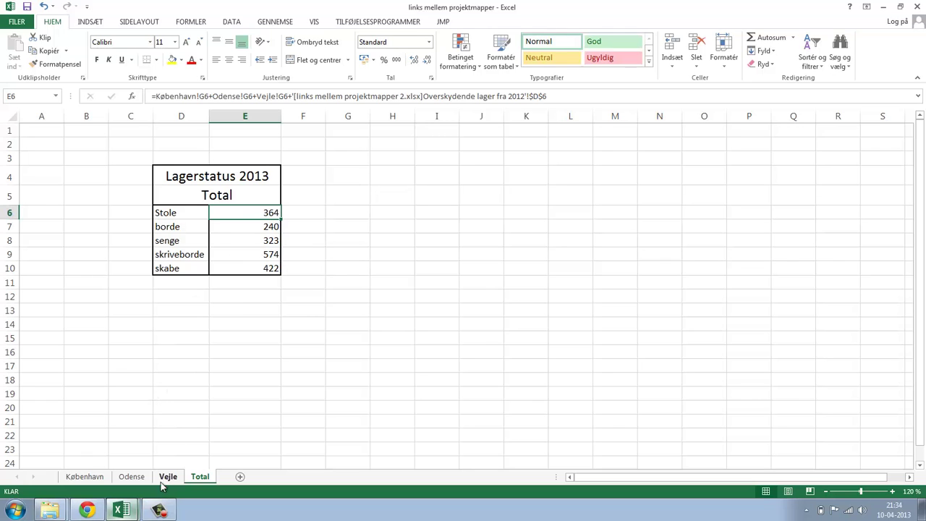
mouse_move(130, 501)
click(127, 483)
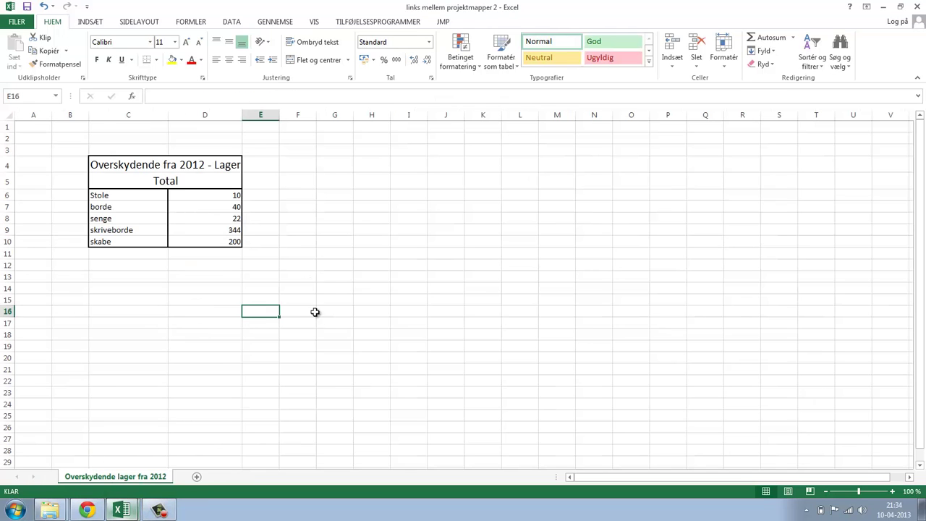
click(231, 194)
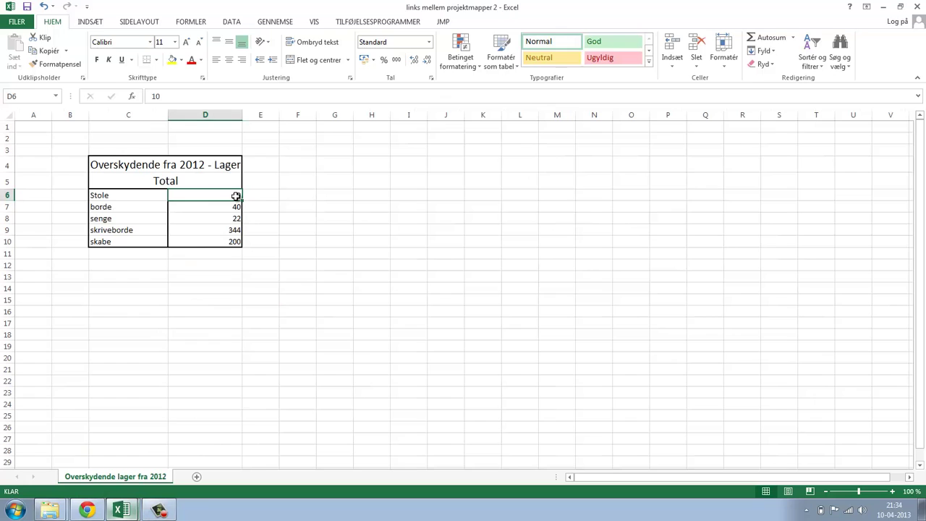
click(228, 205)
click(228, 217)
click(226, 230)
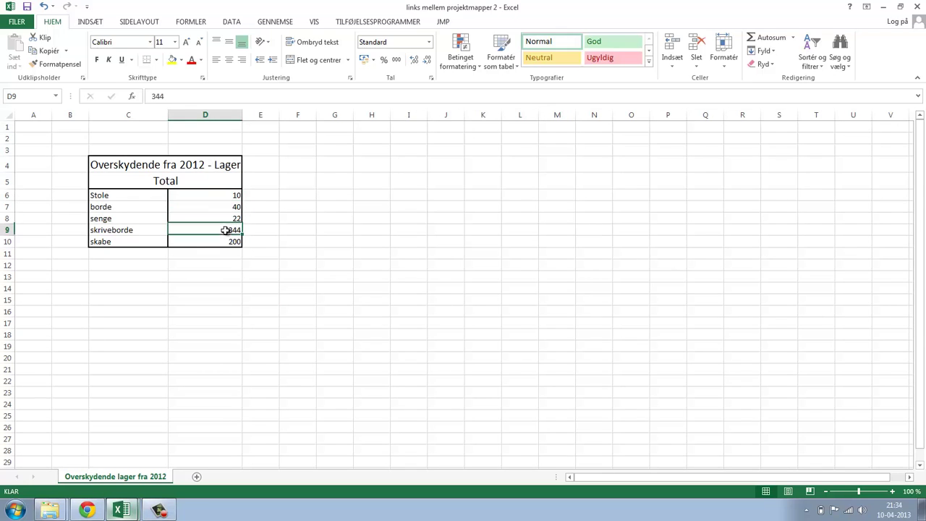
click(124, 509)
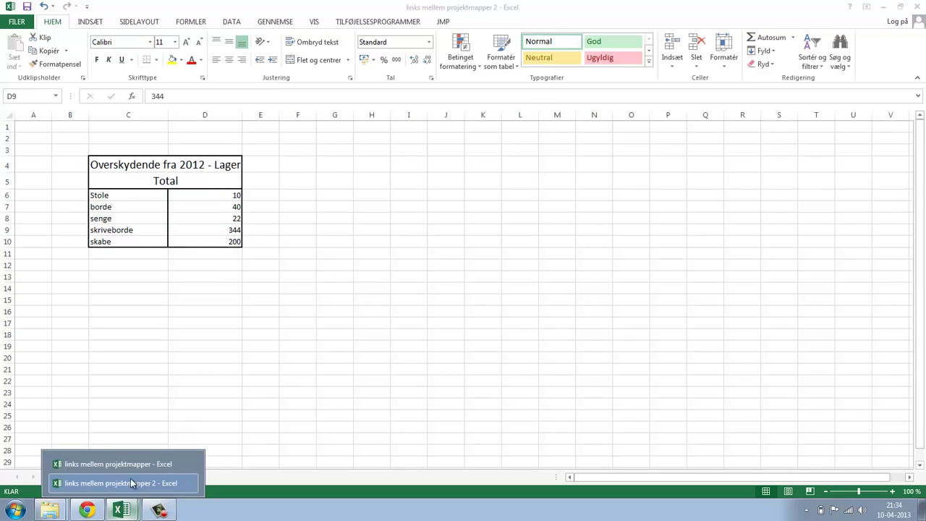
click(147, 462)
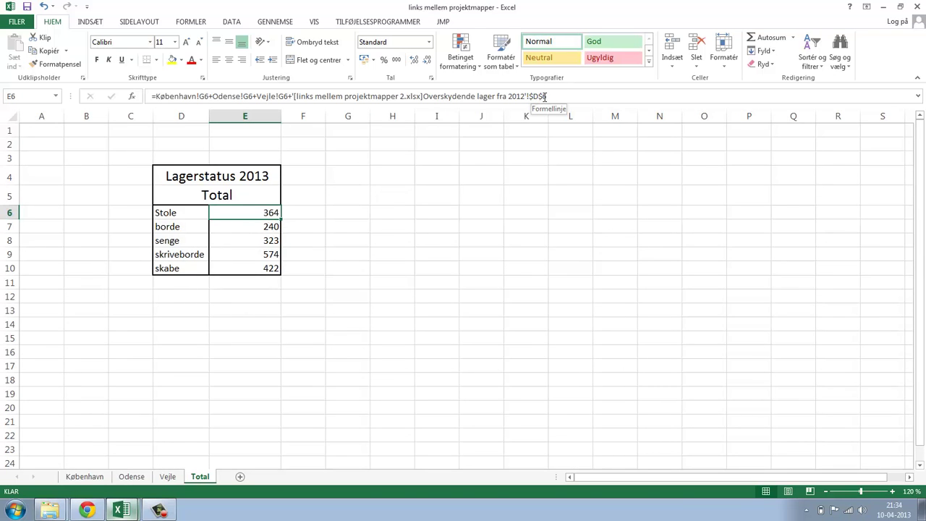
Remove both $ signs so E6 links to D6 relatively, keeping Stole at 364.
click(542, 97)
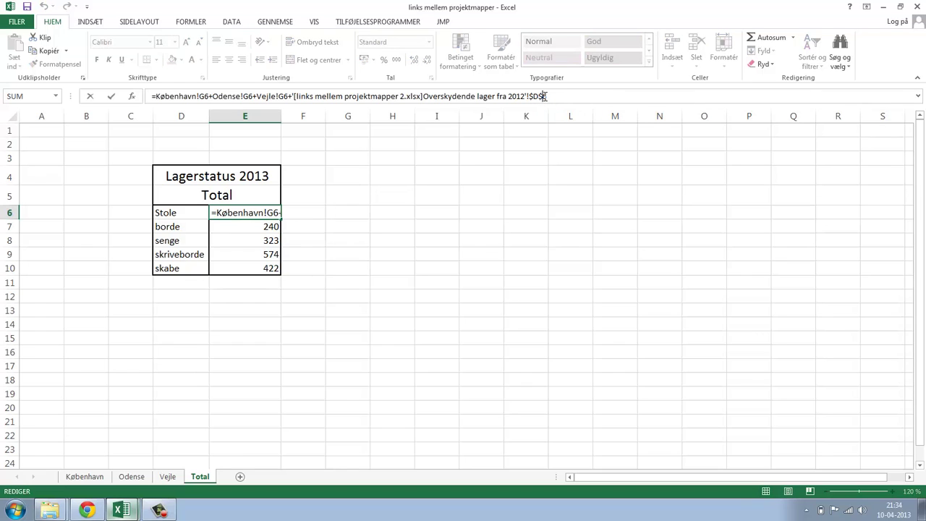
key(BackSpace)
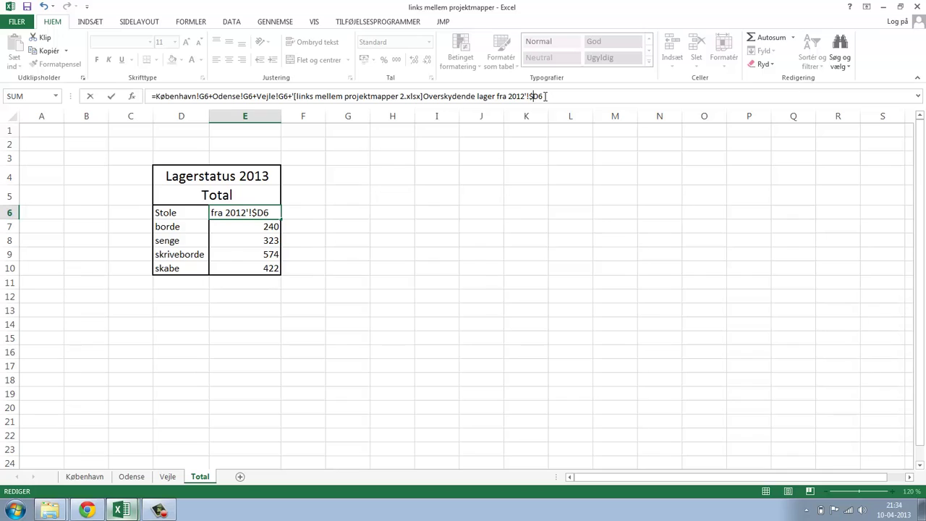
key(BackSpace)
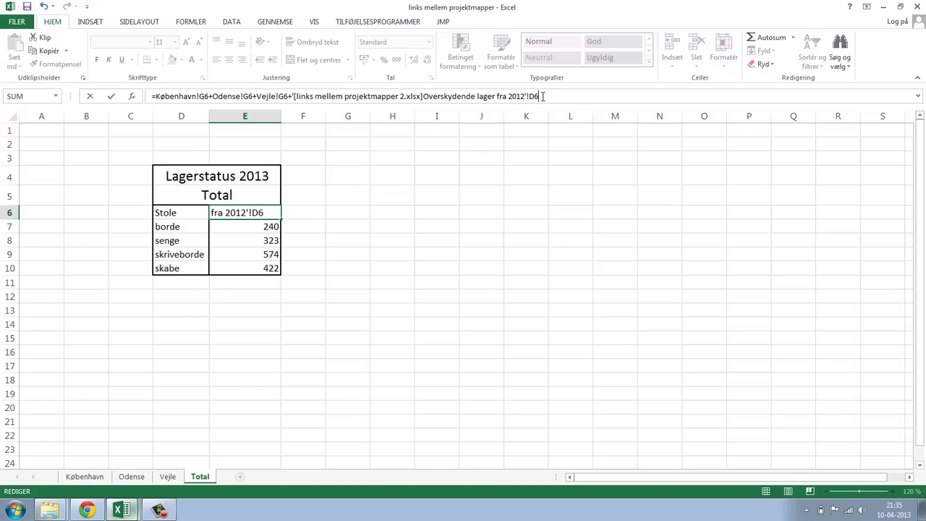
key(Return)
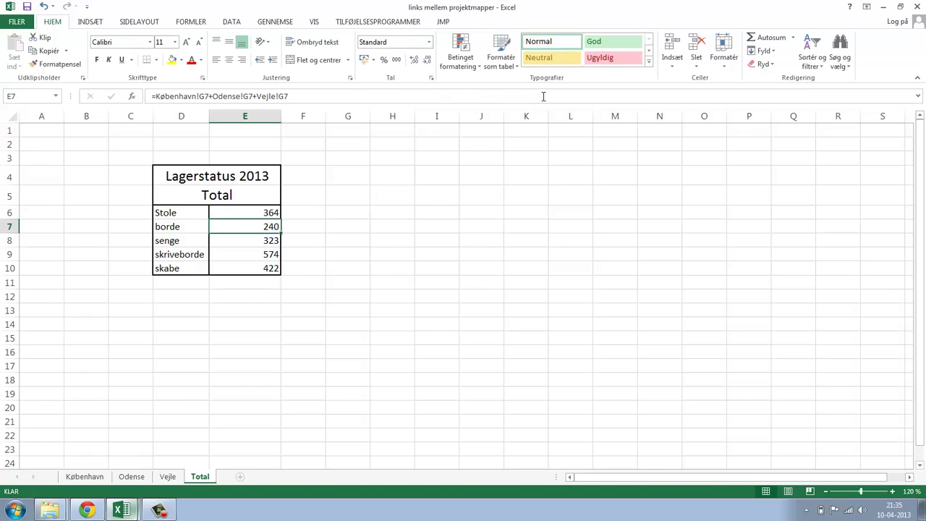
key(Up)
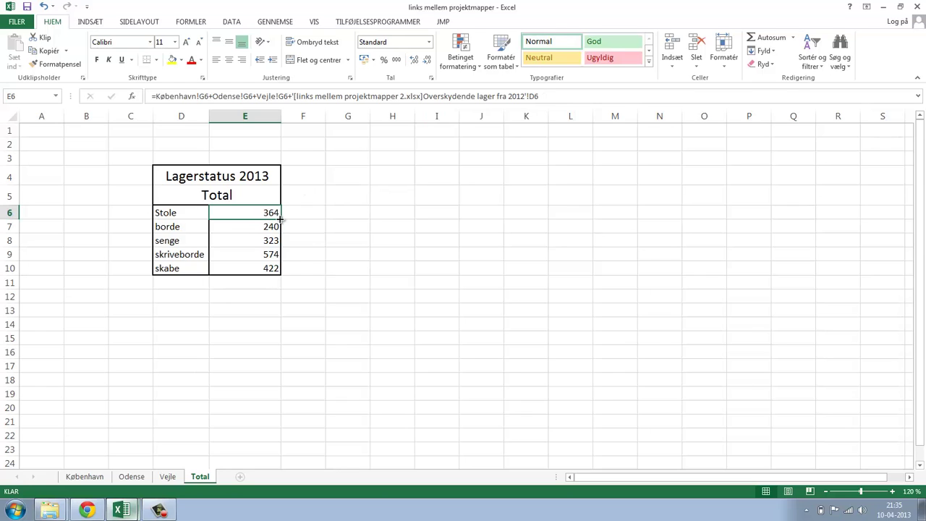
Fill the E6 linked formula down through E10 and check the borde formula in E7.
drag(280, 219, 282, 272)
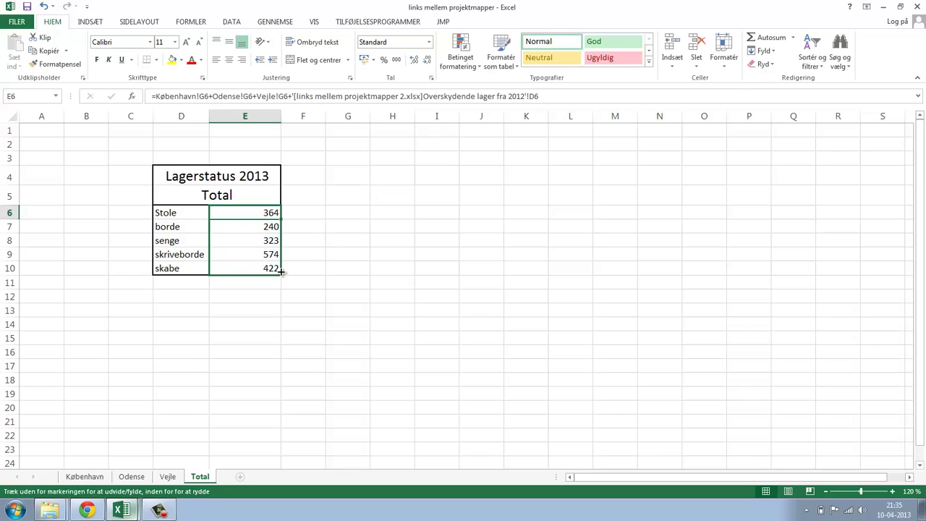
mouse_move(282, 271)
mouse_down()
mouse_move(282, 261)
mouse_move(283, 271)
mouse_up()
drag(282, 271, 282, 273)
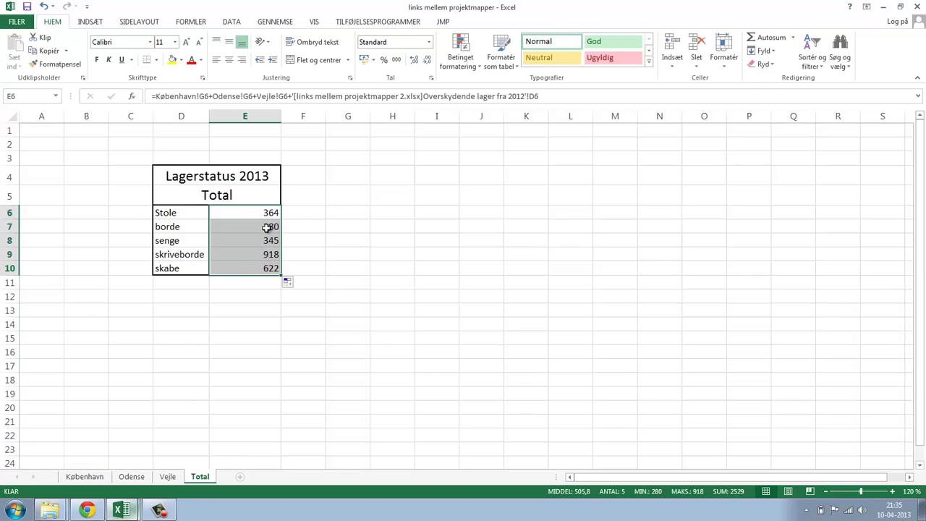
click(267, 229)
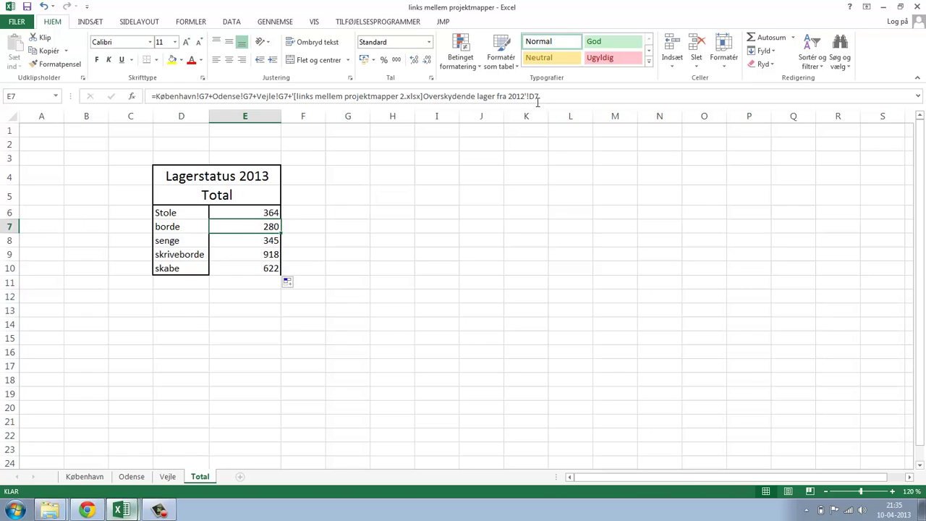
click(314, 231)
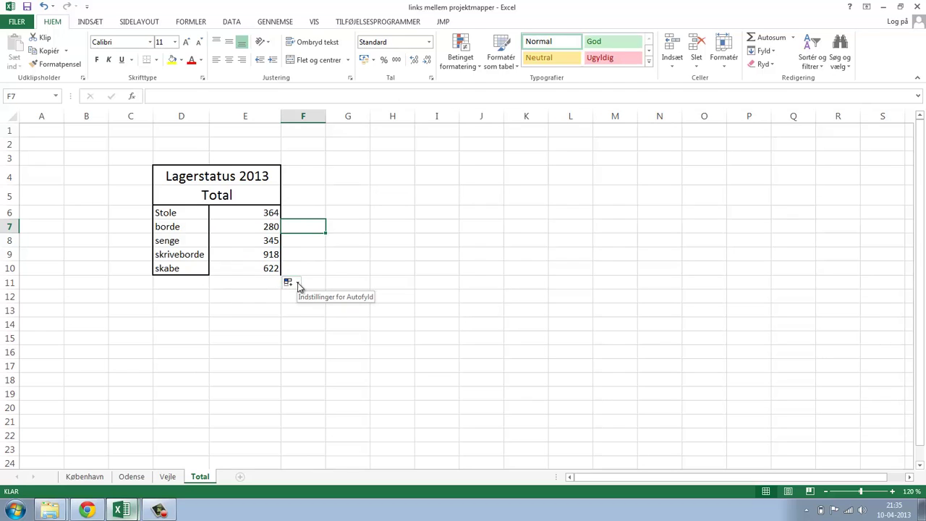
Apply Fyld uden formatering to keep table borders, then check the E7–E10 formulas.
click(298, 284)
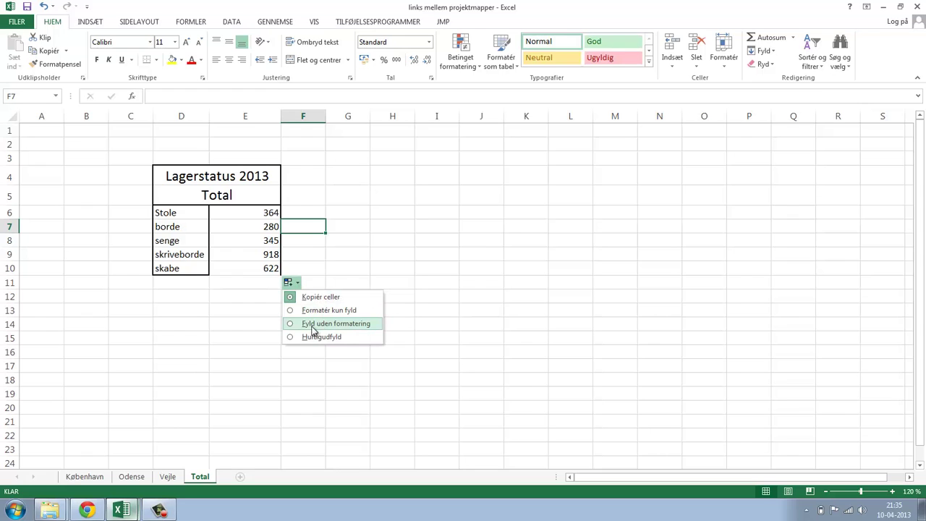
click(340, 325)
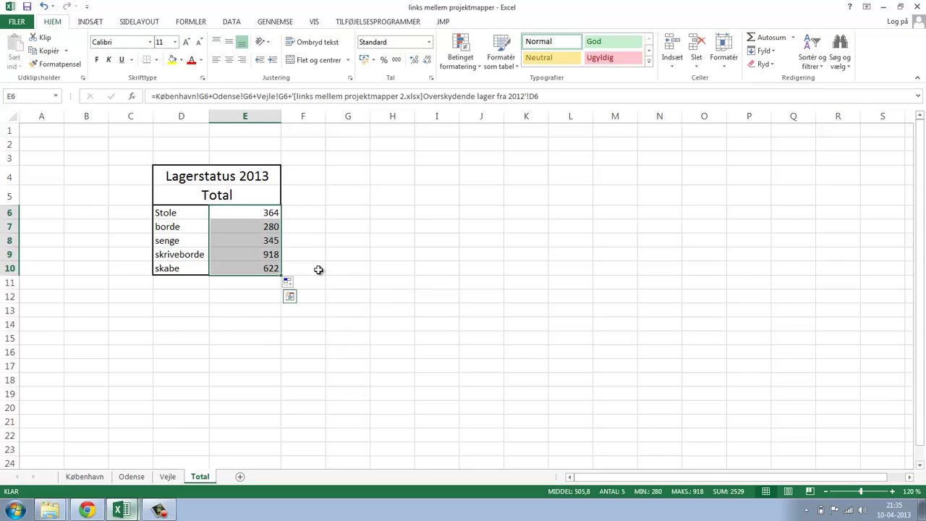
click(319, 282)
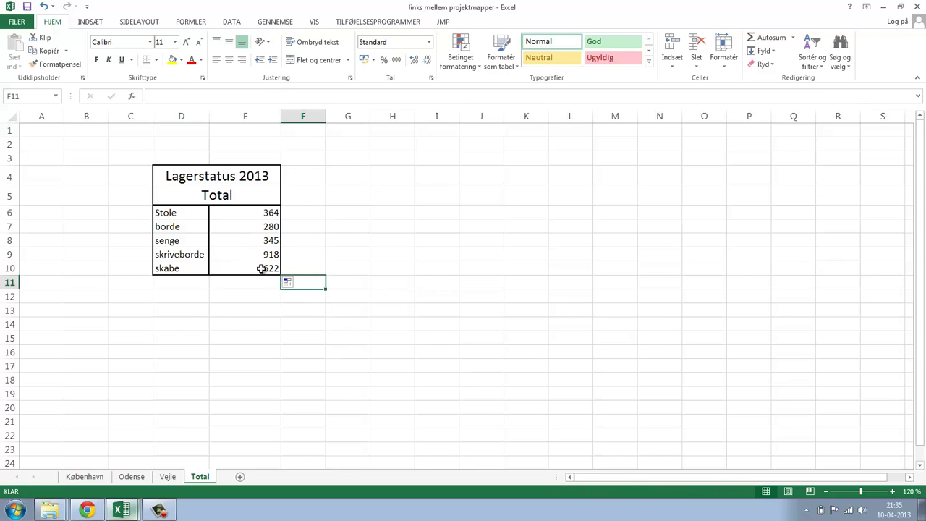
click(262, 268)
key(Up)
key(Up)
key(Up)
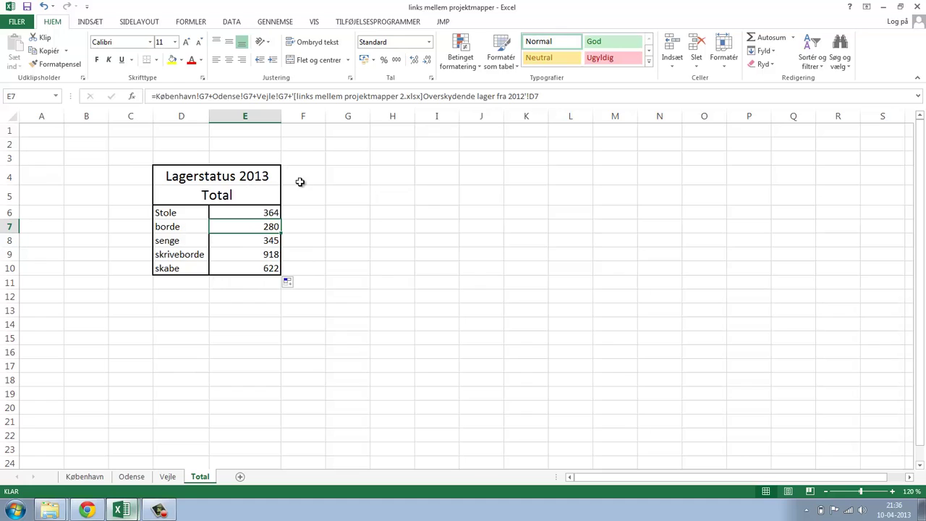
click(404, 222)
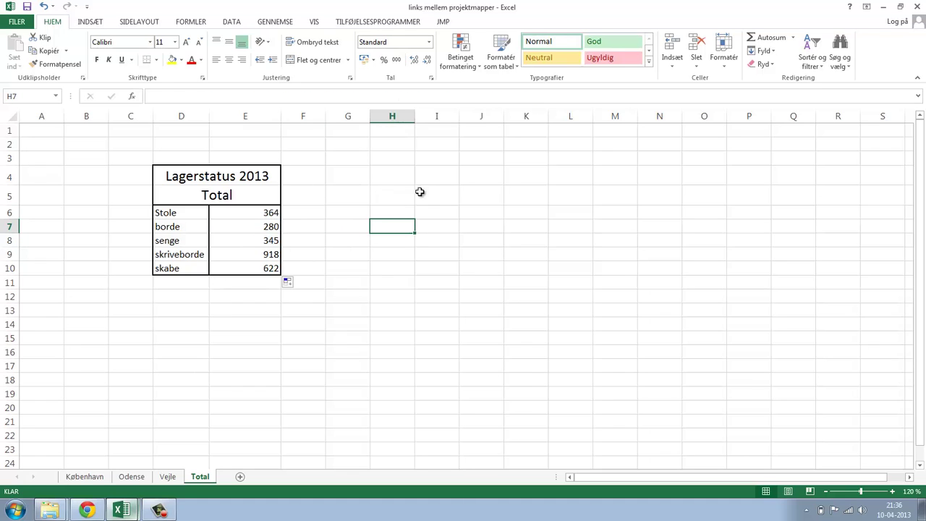
Close links mellem projektmapper 2.xlsx and expand the formula bar to show E6's full-path formula.
click(262, 217)
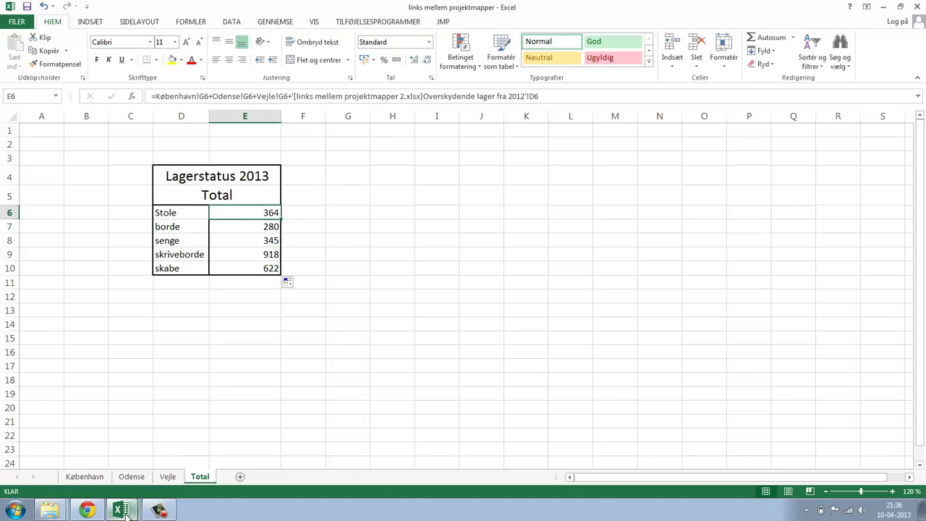
mouse_move(123, 511)
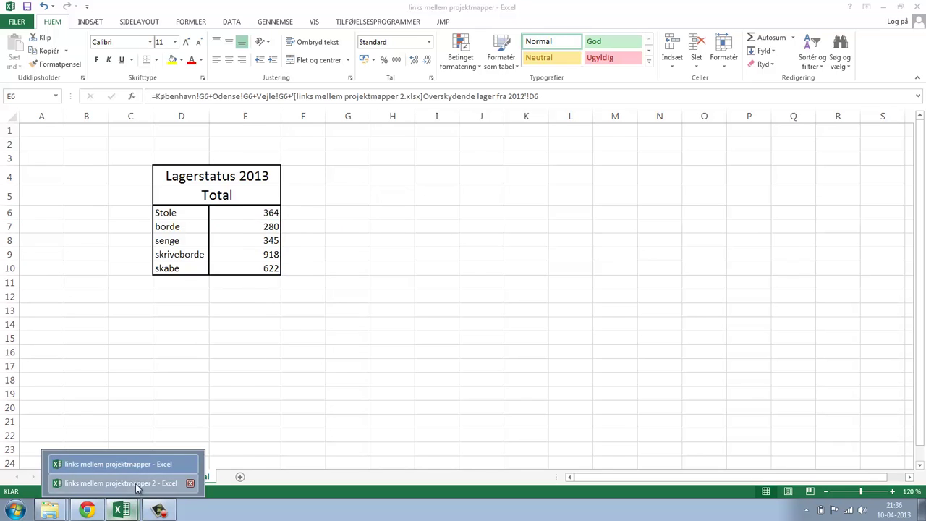
click(123, 482)
click(327, 240)
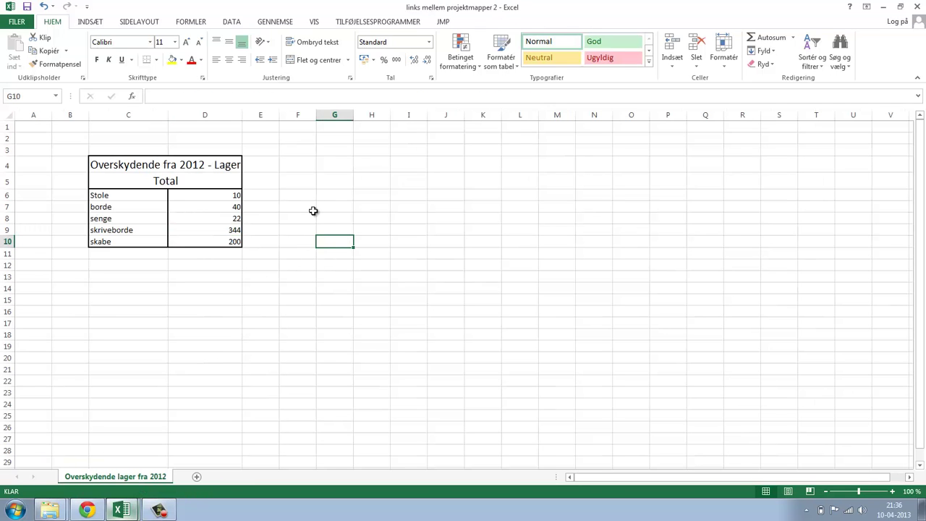
click(918, 8)
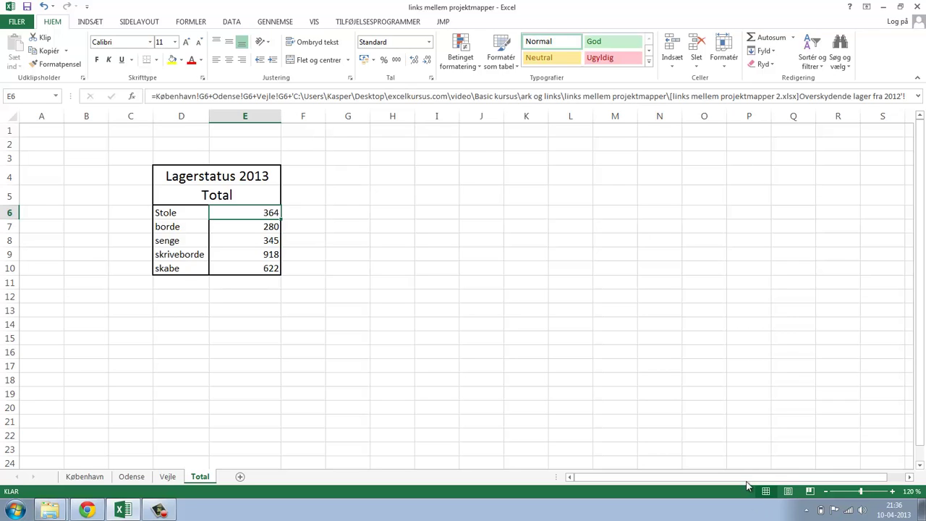
mouse_move(747, 479)
mouse_down()
mouse_move(771, 482)
mouse_move(745, 480)
mouse_up()
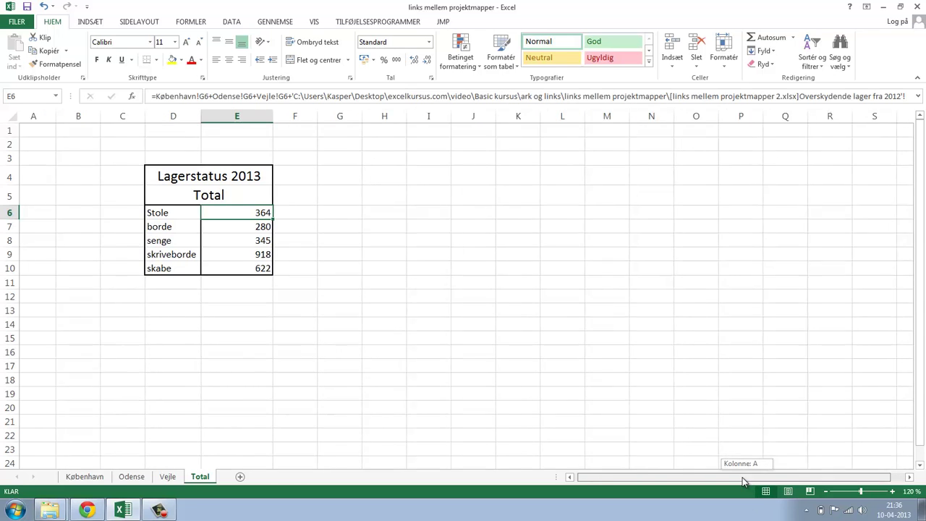
click(918, 99)
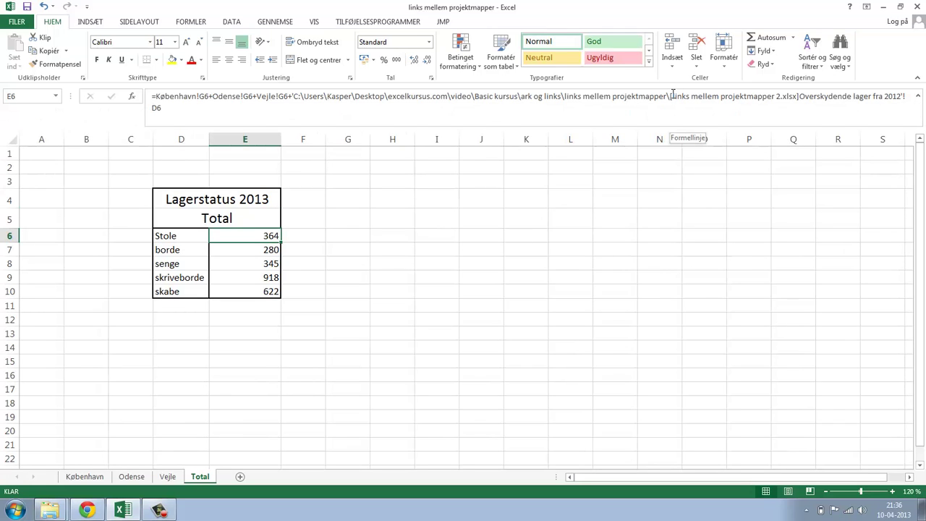